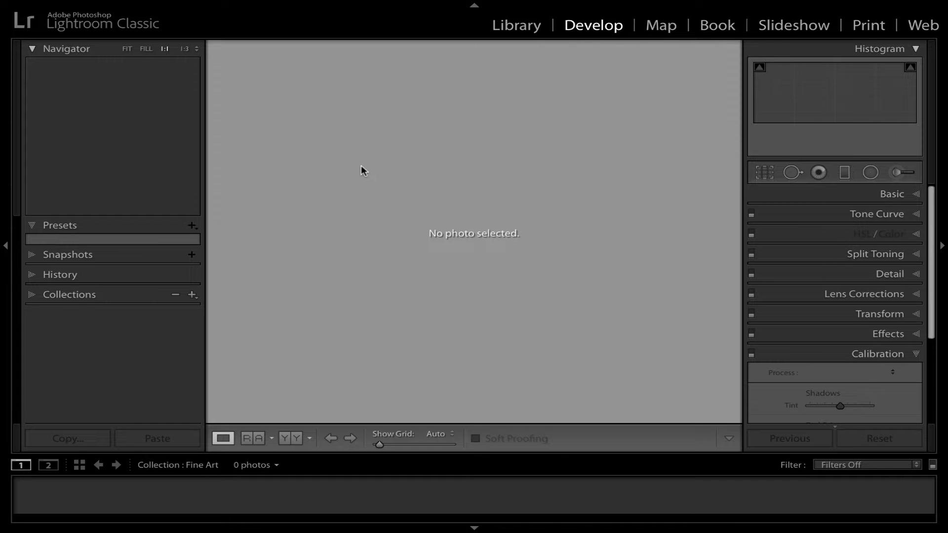
- Switch Lightroom Classic to the Library module, showing the empty Fine Art collection
{"action": "left_click", "coordinate": [525, 25]}
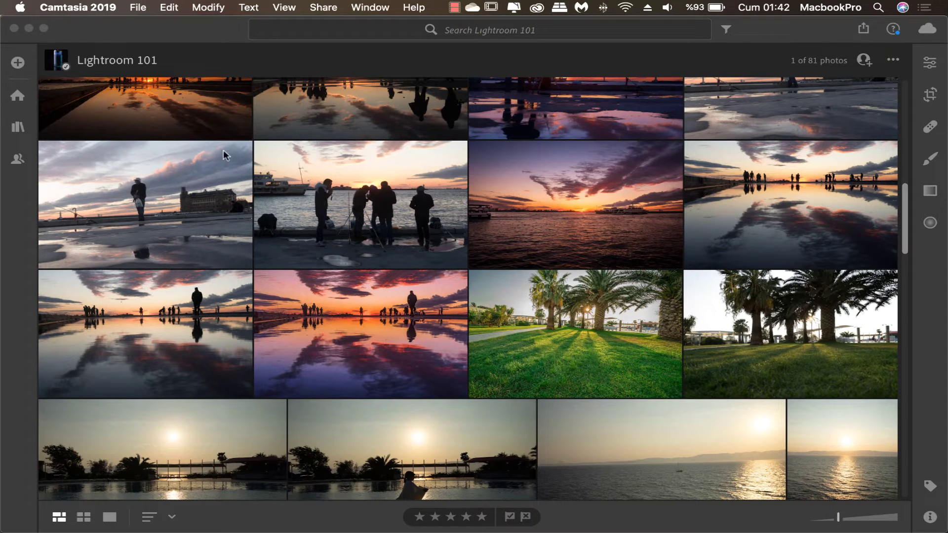
{"action": "left_click", "coordinate": [17, 63]}
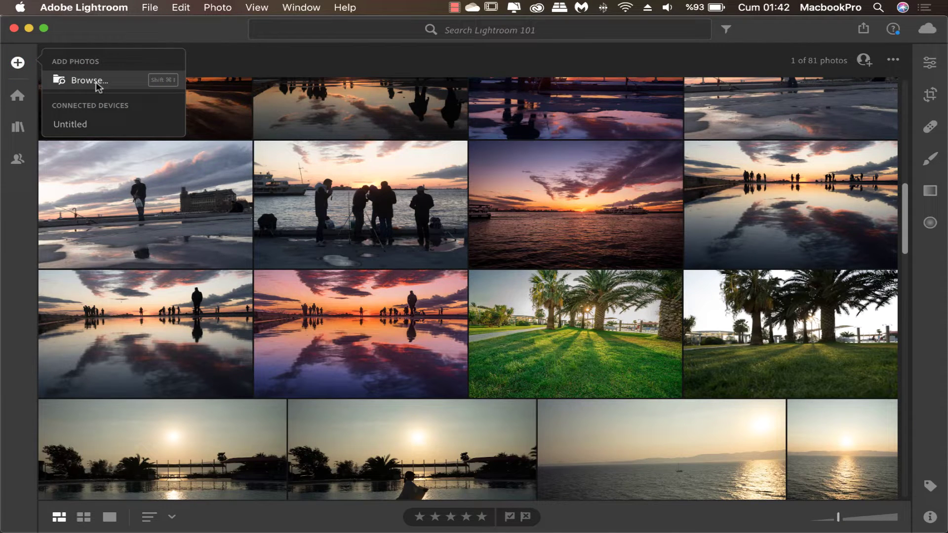
{"action": "left_click", "coordinate": [89, 80]}
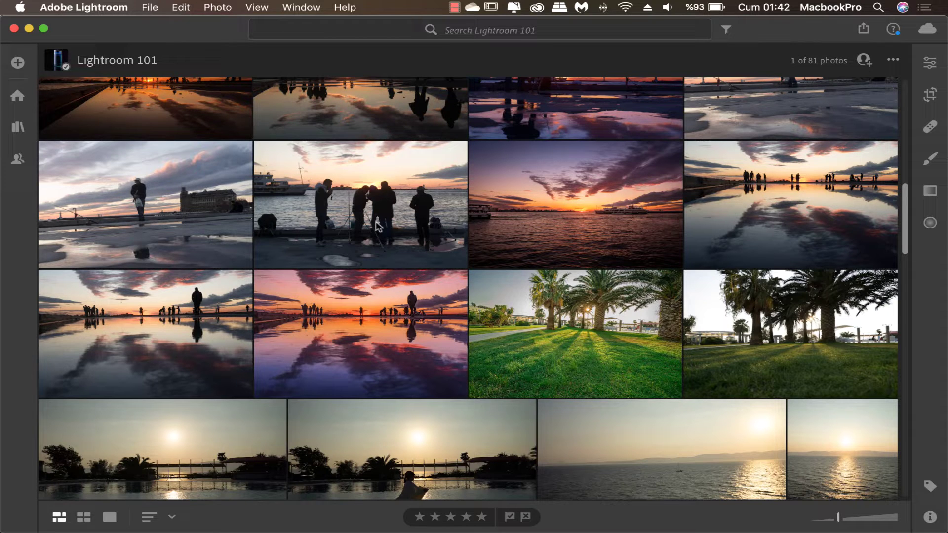
{"action": "scroll", "coordinate": [378, 226], "scroll_direction": "down", "scroll_amount": 2}
{"action": "scroll", "coordinate": [378, 226], "scroll_direction": "down", "scroll_amount": 3}
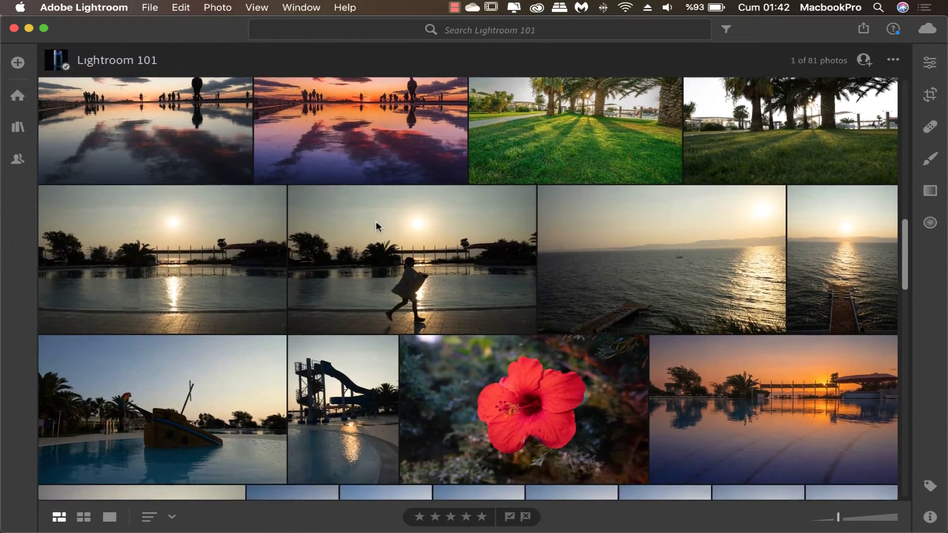
{"action": "scroll", "coordinate": [377, 226], "scroll_direction": "up", "scroll_amount": 10}
{"action": "scroll", "coordinate": [378, 226], "scroll_direction": "down", "scroll_amount": 2}
{"action": "scroll", "coordinate": [376, 224], "scroll_direction": "down", "scroll_amount": 2}
{"action": "scroll", "coordinate": [377, 225], "scroll_direction": "down", "scroll_amount": 3}
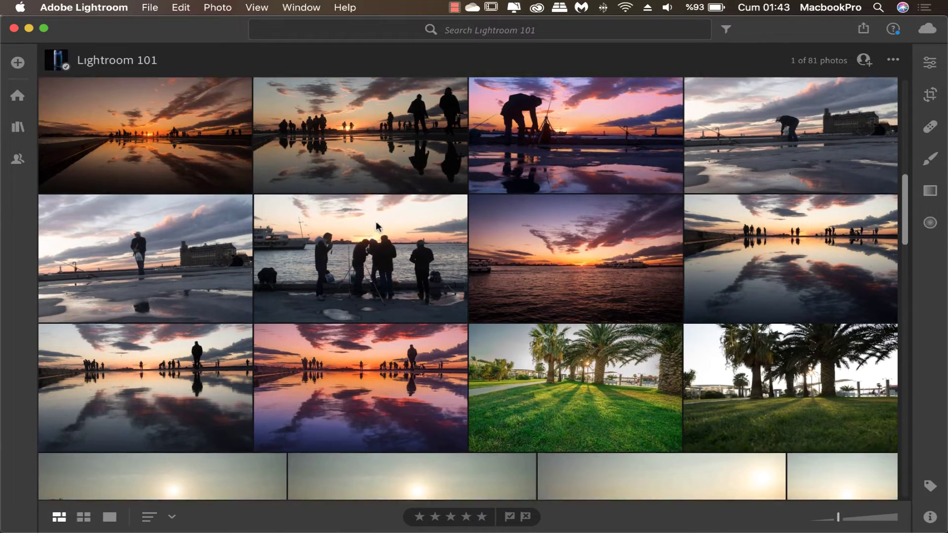
{"action": "scroll", "coordinate": [376, 225], "scroll_direction": "down", "scroll_amount": 5}
{"action": "scroll", "coordinate": [376, 224], "scroll_direction": "down", "scroll_amount": 6}
{"action": "scroll", "coordinate": [378, 226], "scroll_direction": "down", "scroll_amount": 3}
{"action": "scroll", "coordinate": [380, 224], "scroll_direction": "up", "scroll_amount": 3}
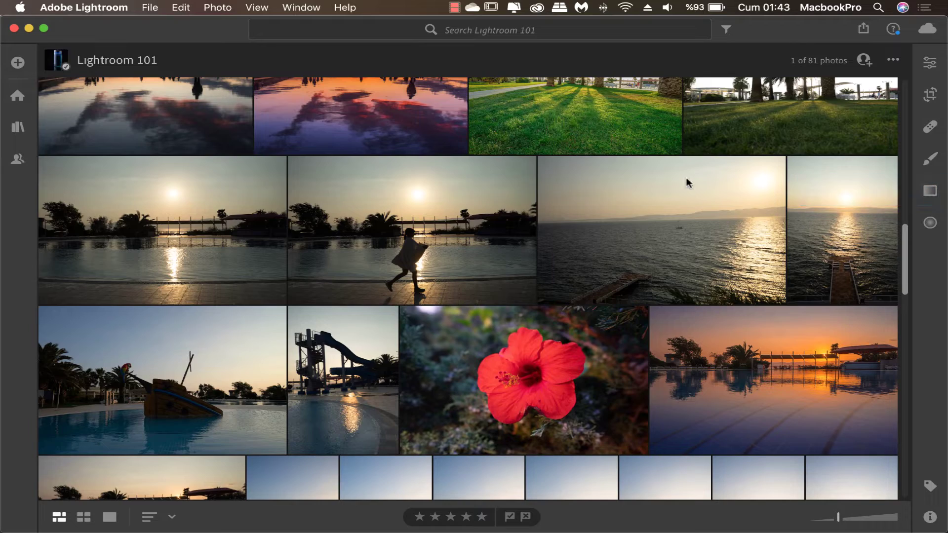
{"action": "scroll", "coordinate": [687, 182], "scroll_direction": "down", "scroll_amount": 2}
{"action": "scroll", "coordinate": [689, 183], "scroll_direction": "down", "scroll_amount": 4}
{"action": "scroll", "coordinate": [689, 183], "scroll_direction": "up", "scroll_amount": 2}
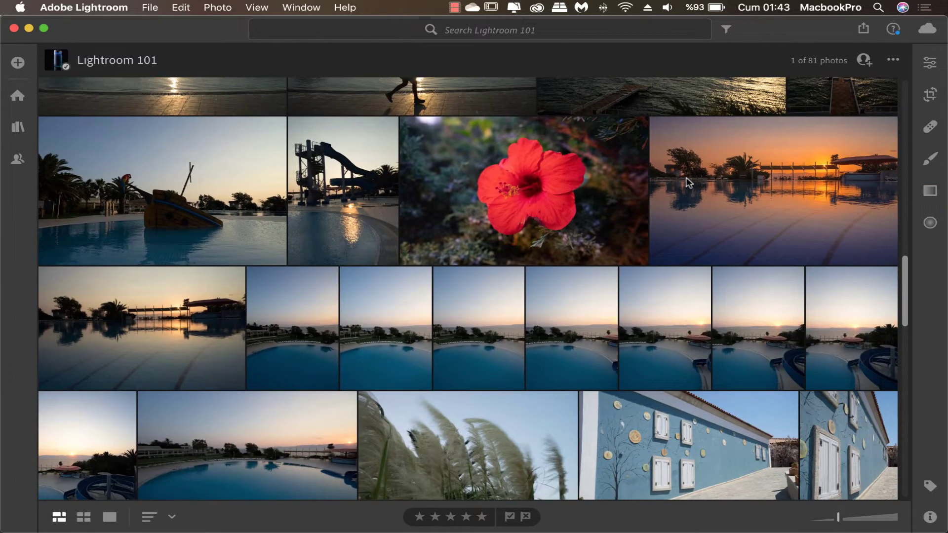
{"action": "scroll", "coordinate": [688, 182], "scroll_direction": "up", "scroll_amount": 8}
{"action": "scroll", "coordinate": [689, 183], "scroll_direction": "up", "scroll_amount": 1}
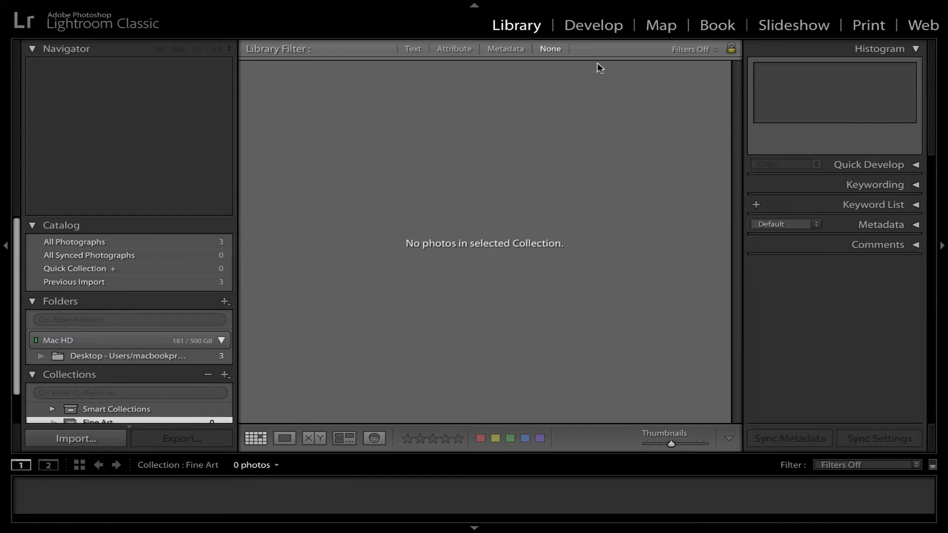
- Tour the Develop, Map, Slideshow and Library modules, ending in the empty Develop module
{"action": "left_click", "coordinate": [596, 27]}
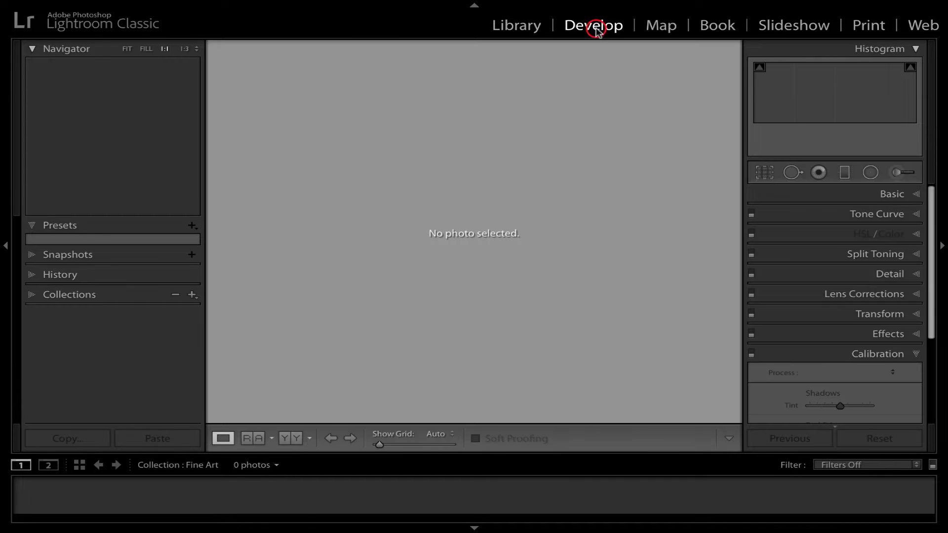
{"action": "left_click", "coordinate": [659, 30]}
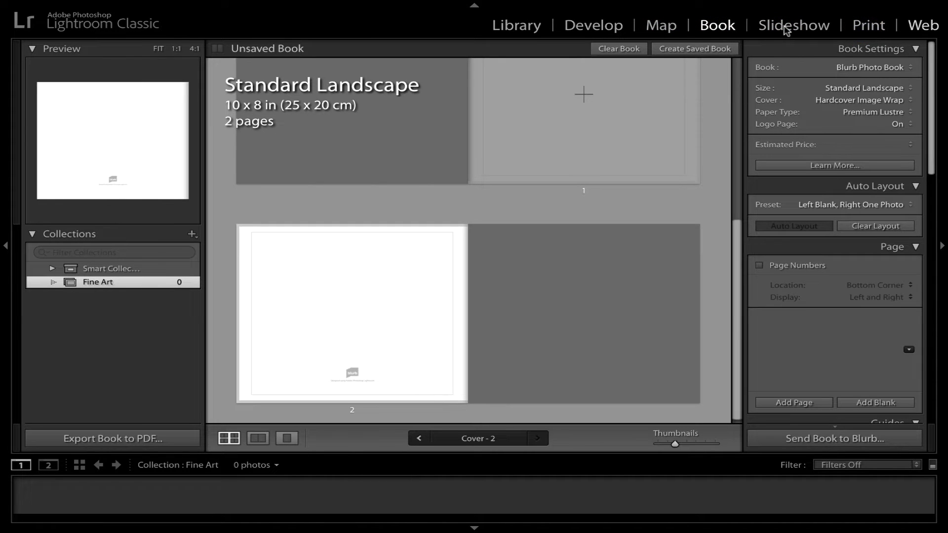
{"action": "left_click", "coordinate": [786, 29]}
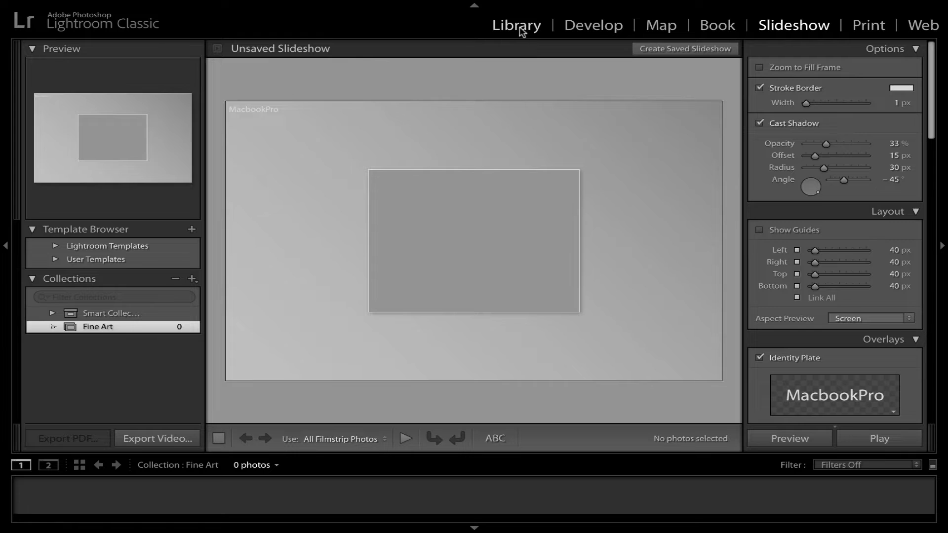
{"action": "left_click", "coordinate": [521, 31]}
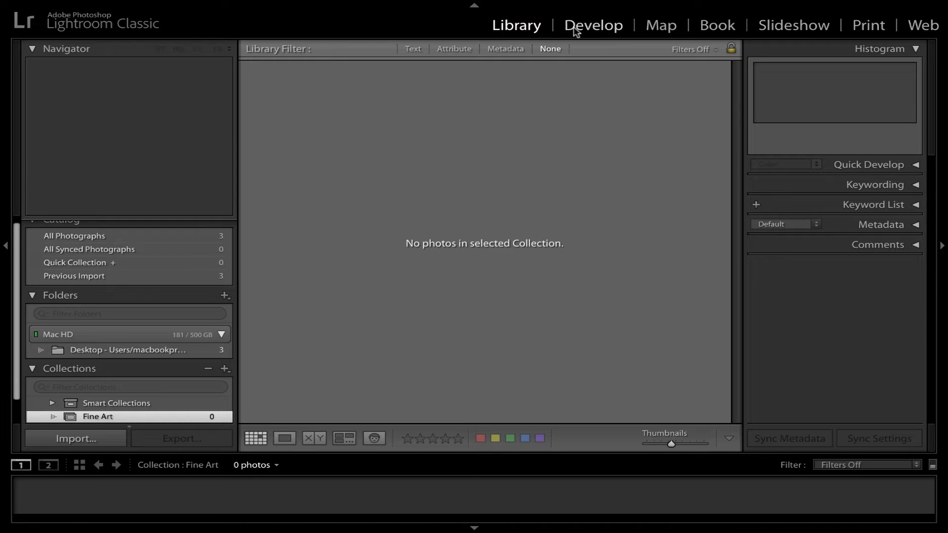
{"action": "left_click", "coordinate": [592, 30]}
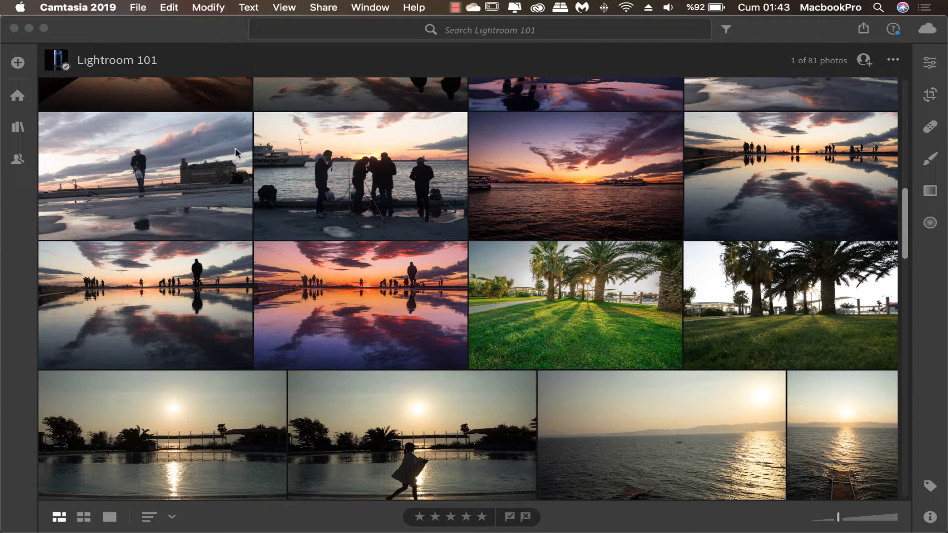
- Start a Browse import, cancel it without adding photos, and go to the Home page
{"action": "left_click", "coordinate": [18, 64]}
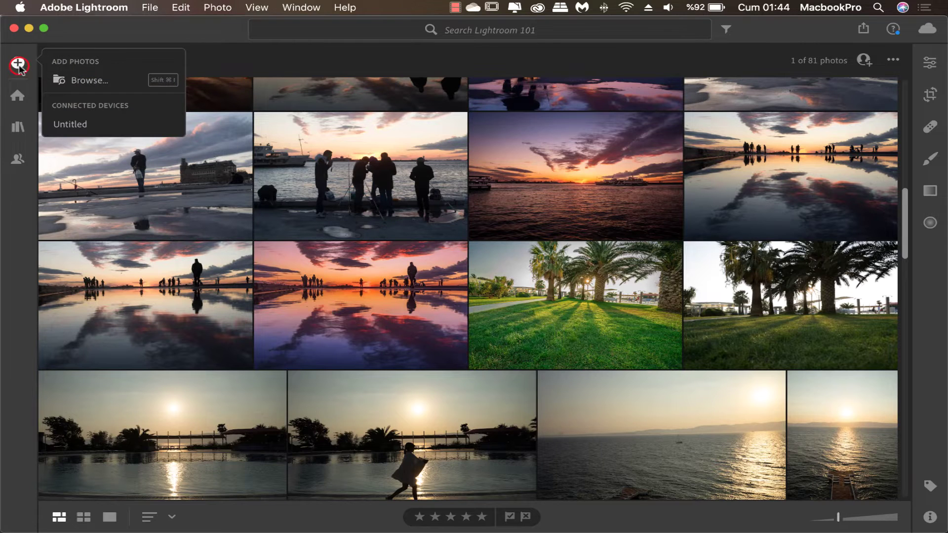
{"action": "left_click", "coordinate": [76, 84]}
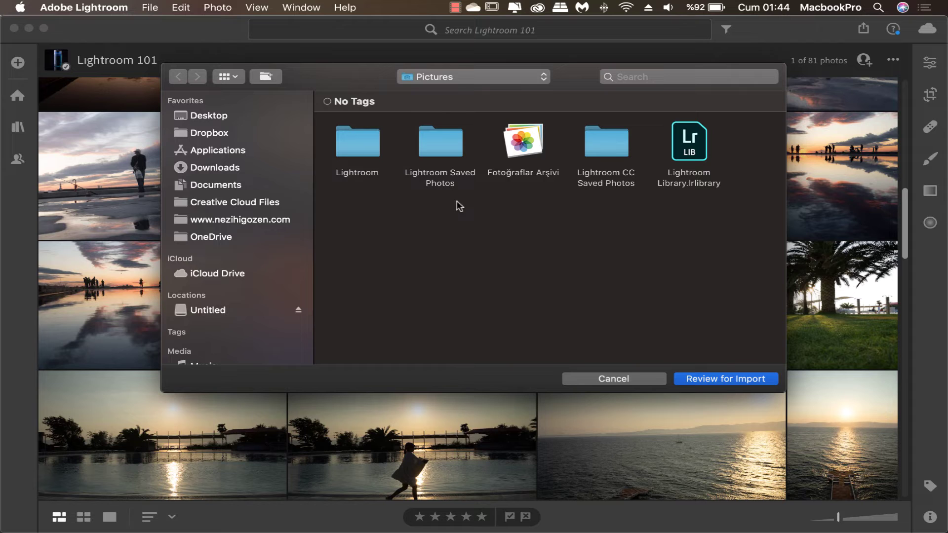
{"action": "left_click", "coordinate": [615, 377]}
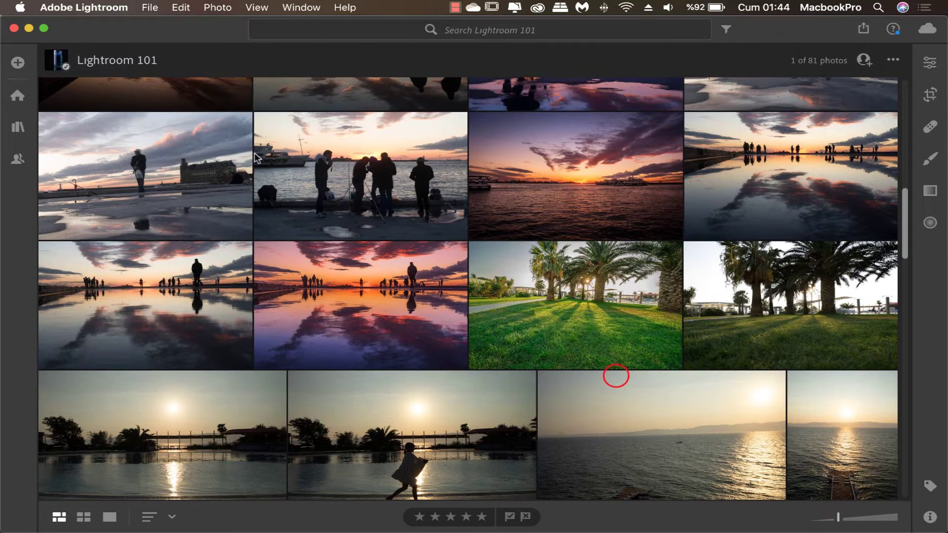
{"action": "left_click", "coordinate": [17, 96]}
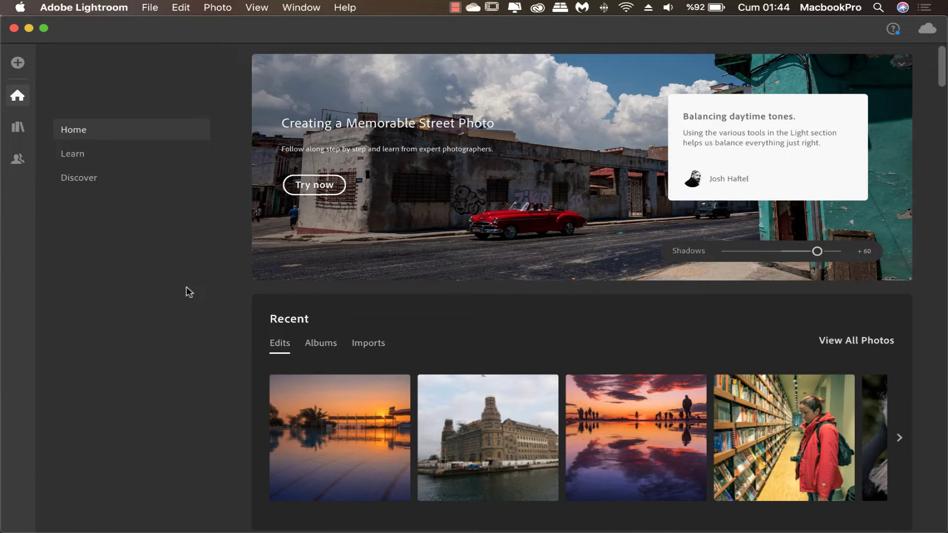
- Browse All Photos and Sharing, then open the lone-figure pier reflection photo for editing
{"action": "left_click", "coordinate": [17, 130]}
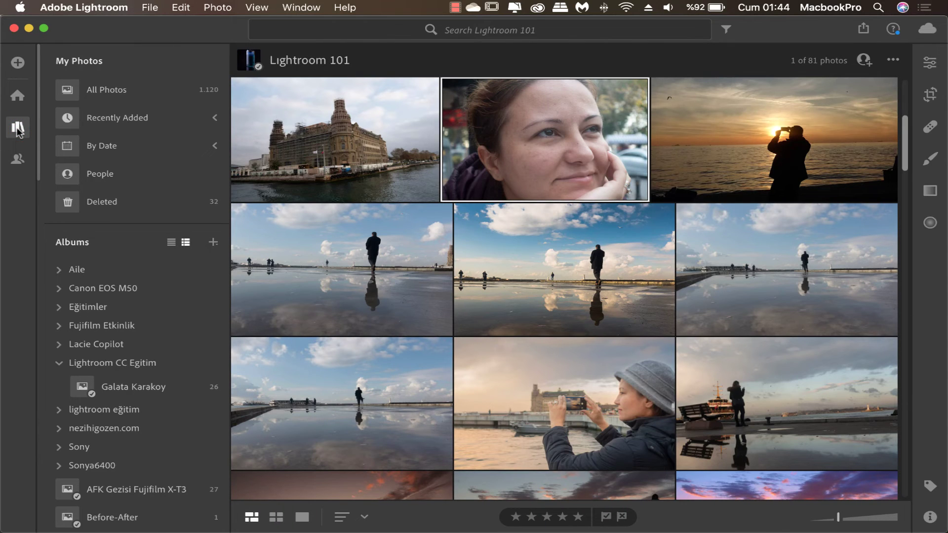
{"action": "scroll", "coordinate": [125, 222], "scroll_direction": "down", "scroll_amount": 3}
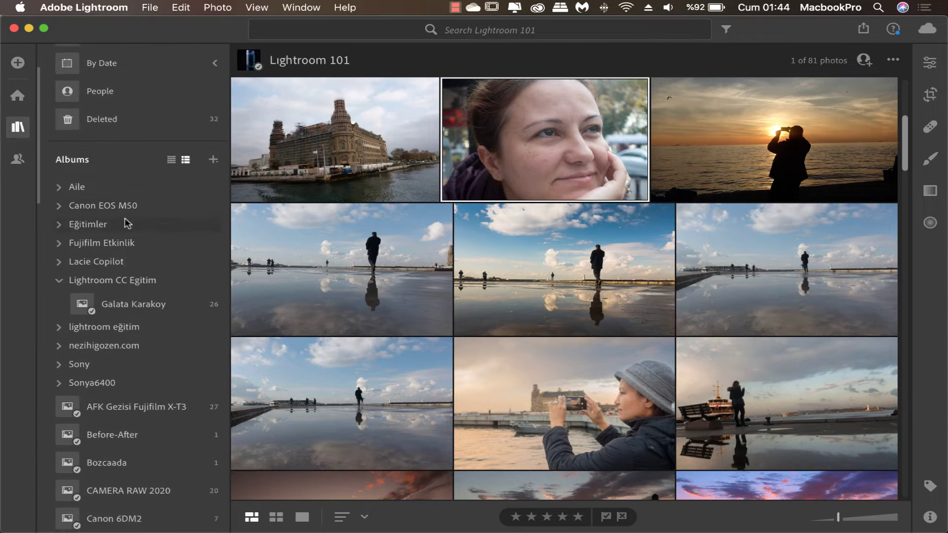
{"action": "scroll", "coordinate": [126, 223], "scroll_direction": "down", "scroll_amount": 3}
{"action": "scroll", "coordinate": [126, 223], "scroll_direction": "down", "scroll_amount": 10}
{"action": "scroll", "coordinate": [127, 224], "scroll_direction": "up", "scroll_amount": 10}
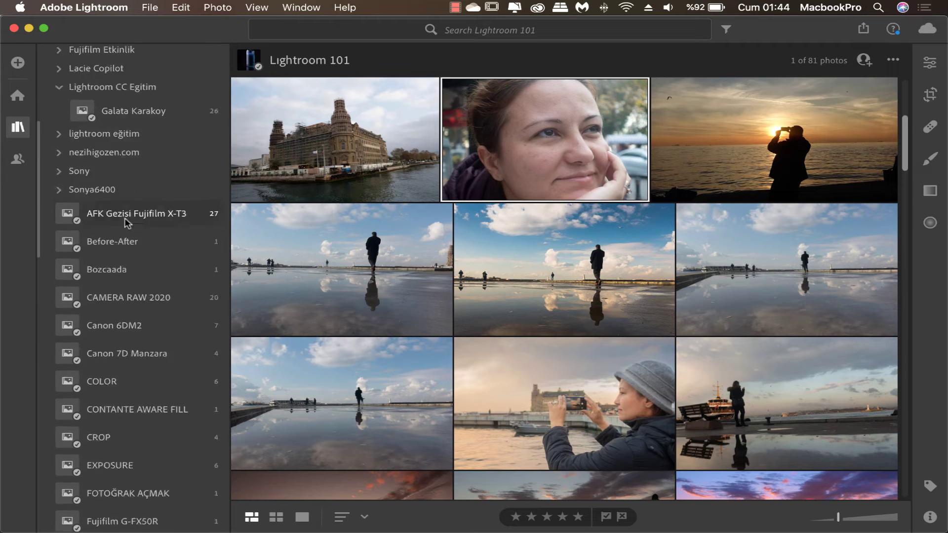
{"action": "scroll", "coordinate": [125, 222], "scroll_direction": "up", "scroll_amount": 10}
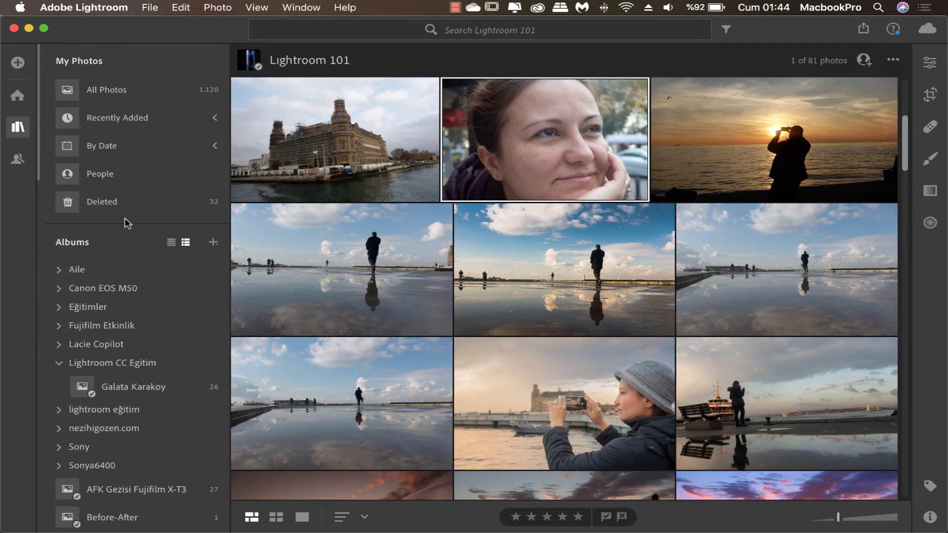
{"action": "left_click", "coordinate": [18, 162]}
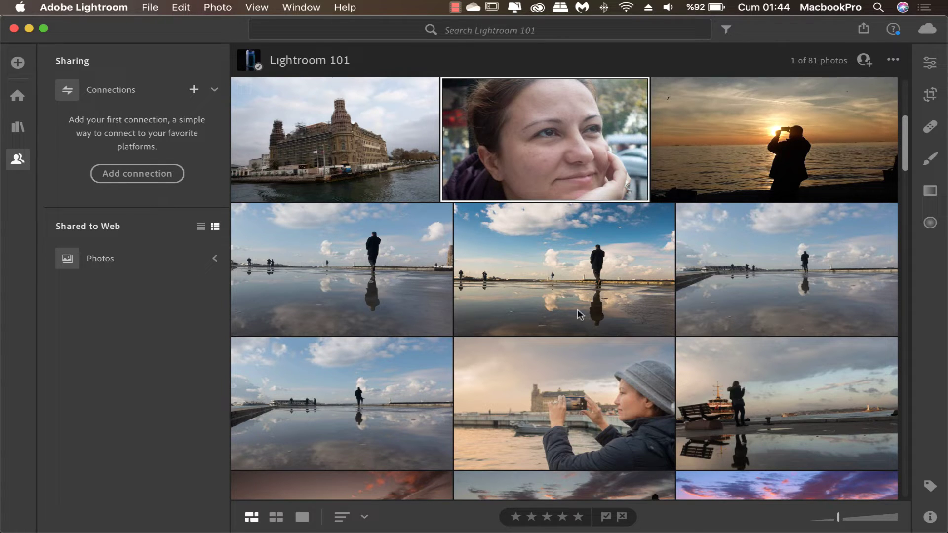
{"action": "left_click", "coordinate": [792, 291]}
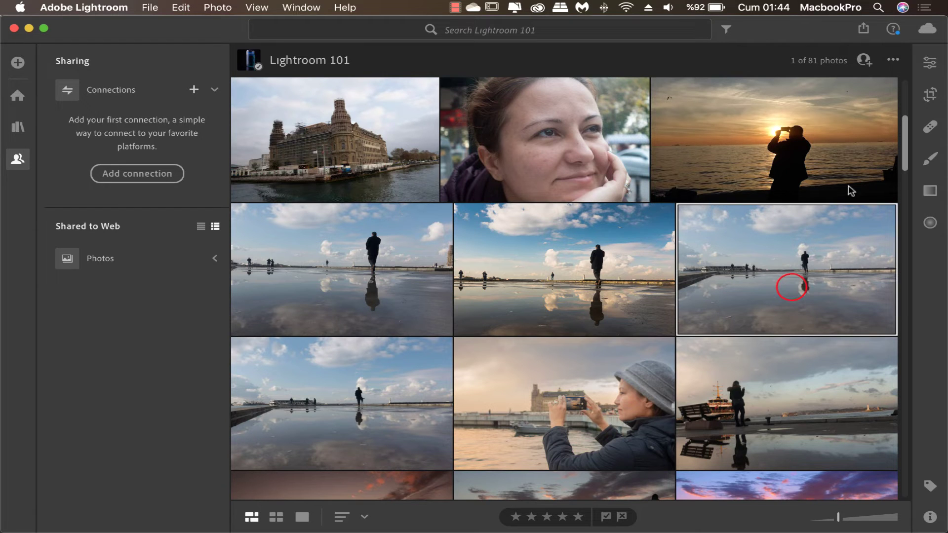
{"action": "left_click", "coordinate": [930, 64]}
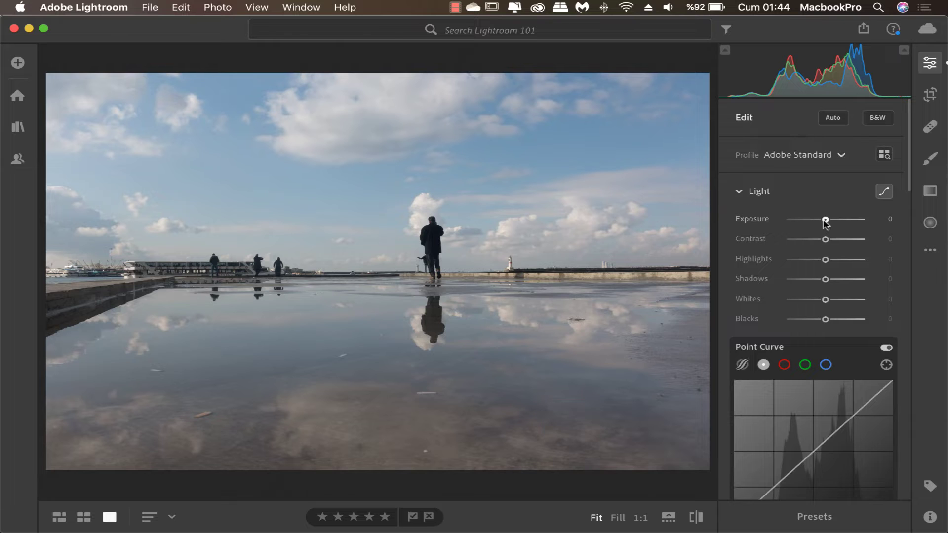
- Set Exposure −0.75, Highlights +26, Shadows +34, Whites +46, Blacks +6, and compare before/after
{"action": "left_click_drag", "start_coordinate": [825, 220], "coordinate": [820, 220]}
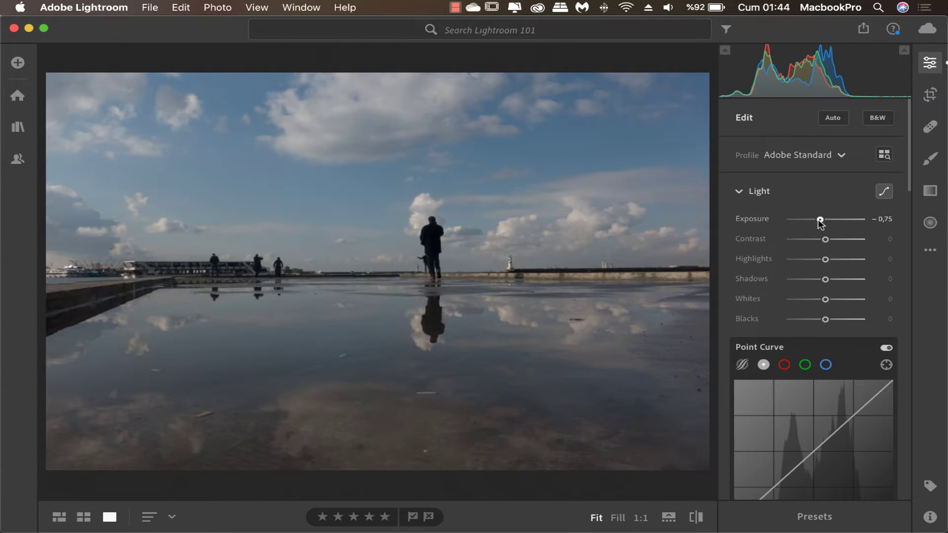
{"action": "mouse_move", "coordinate": [826, 260]}
{"action": "left_mouse_down"}
{"action": "mouse_move", "coordinate": [835, 260]}
{"action": "mouse_move", "coordinate": [837, 280]}
{"action": "left_mouse_up"}
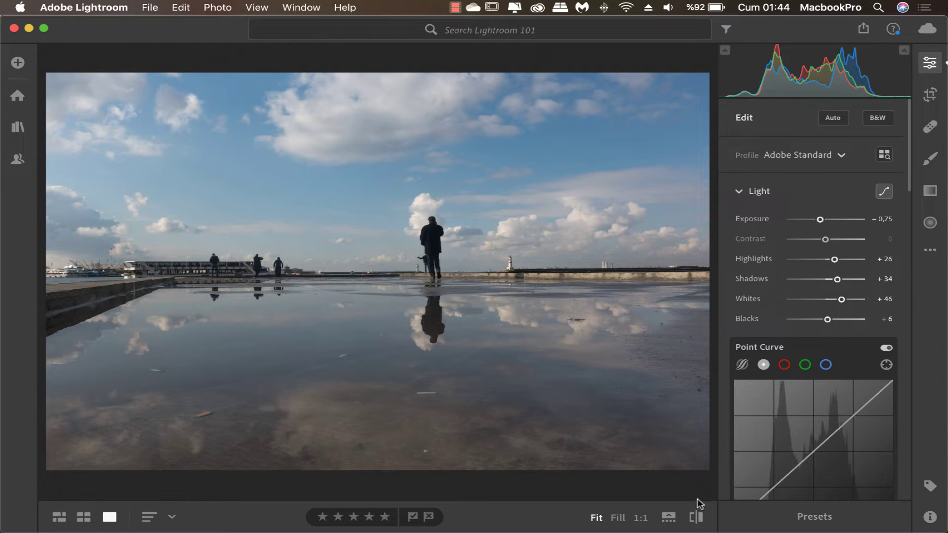
{"action": "left_click", "coordinate": [697, 517]}
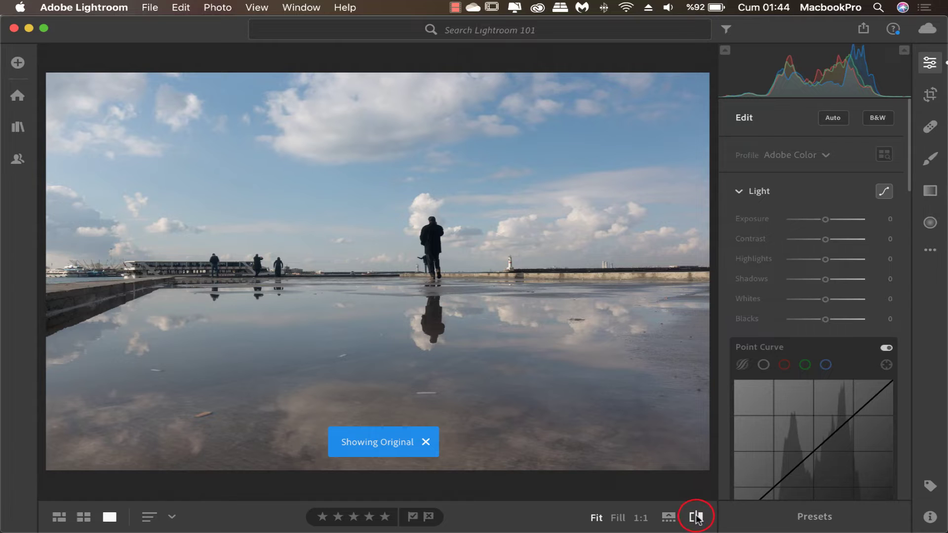
{"action": "left_click", "coordinate": [696, 517]}
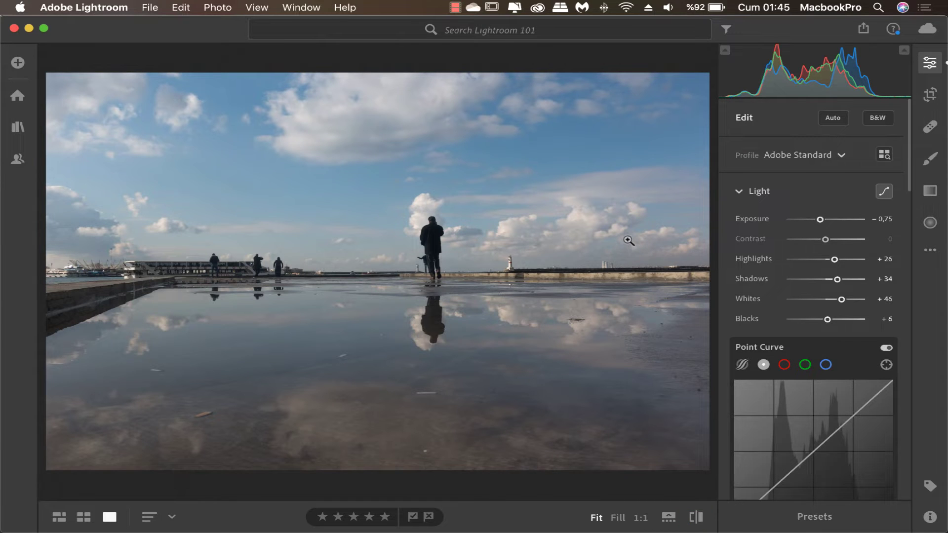
{"action": "scroll", "coordinate": [847, 274], "scroll_direction": "down", "scroll_amount": 3}
{"action": "scroll", "coordinate": [846, 271], "scroll_direction": "down", "scroll_amount": 4}
{"action": "scroll", "coordinate": [847, 274], "scroll_direction": "up", "scroll_amount": 7}
{"action": "key", "text": "super+alt+2"}
{"action": "key", "text": "super+Tab"}
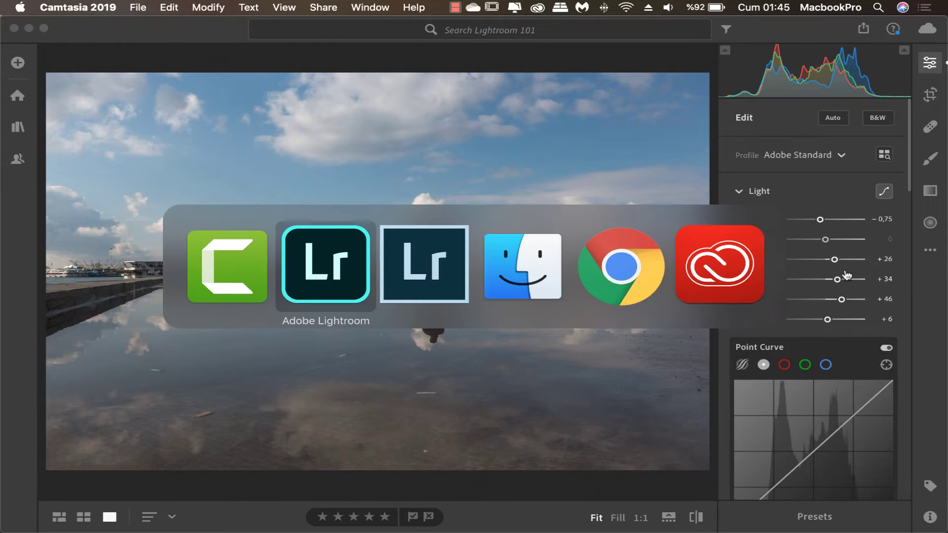
{"action": "key", "text": "super+Tab"}
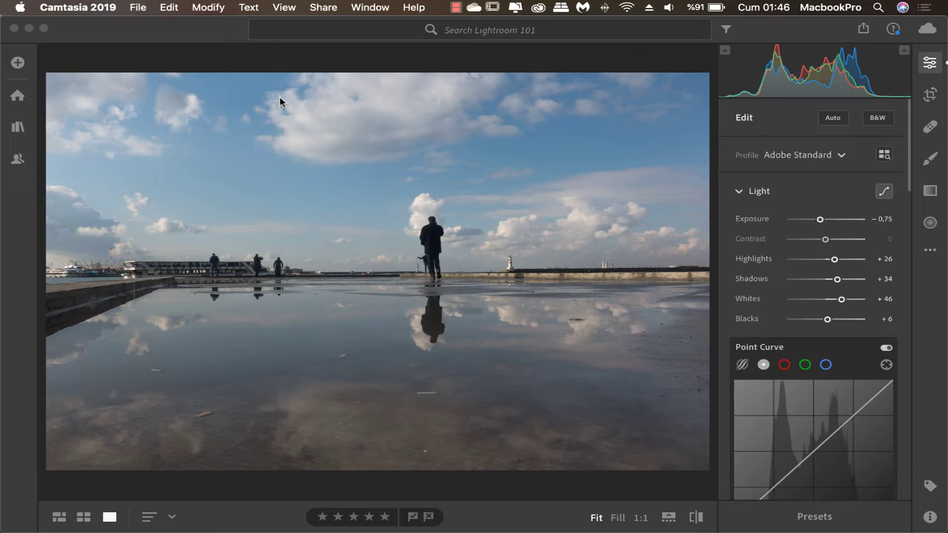
- Replace the Lightroom 101 search scope with a search for 'cloud'
{"action": "left_click", "coordinate": [508, 32]}
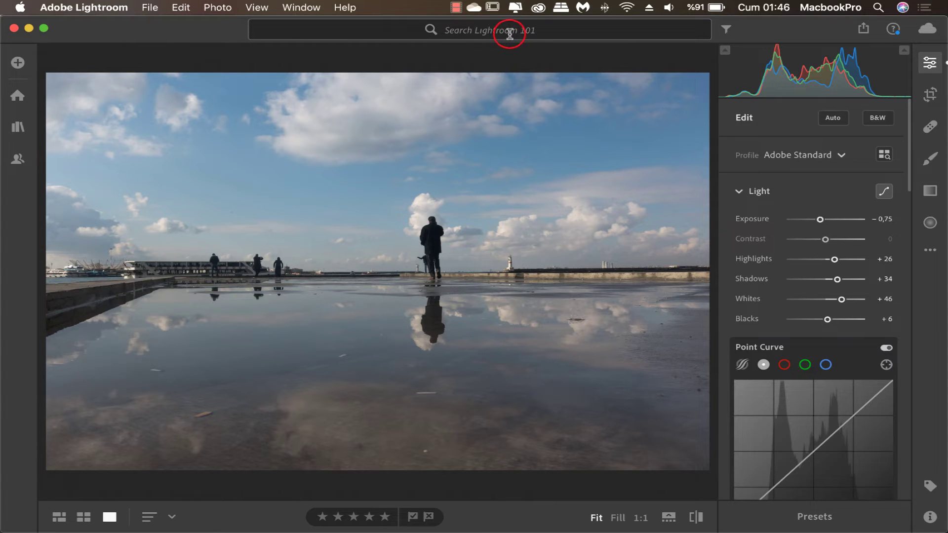
{"action": "left_click", "coordinate": [510, 33]}
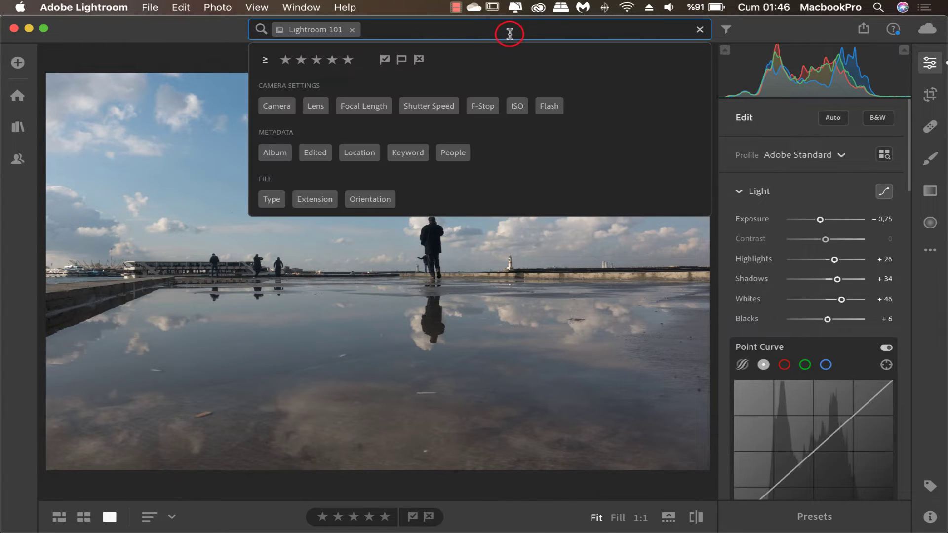
{"action": "key", "text": "BackSpace"}
{"action": "type", "text": "cloud"}
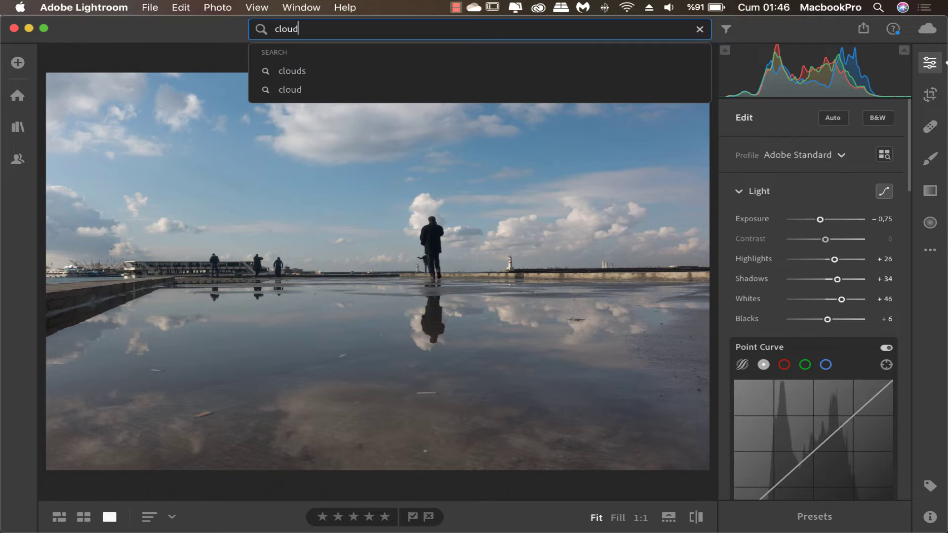
{"action": "key", "text": "Return"}
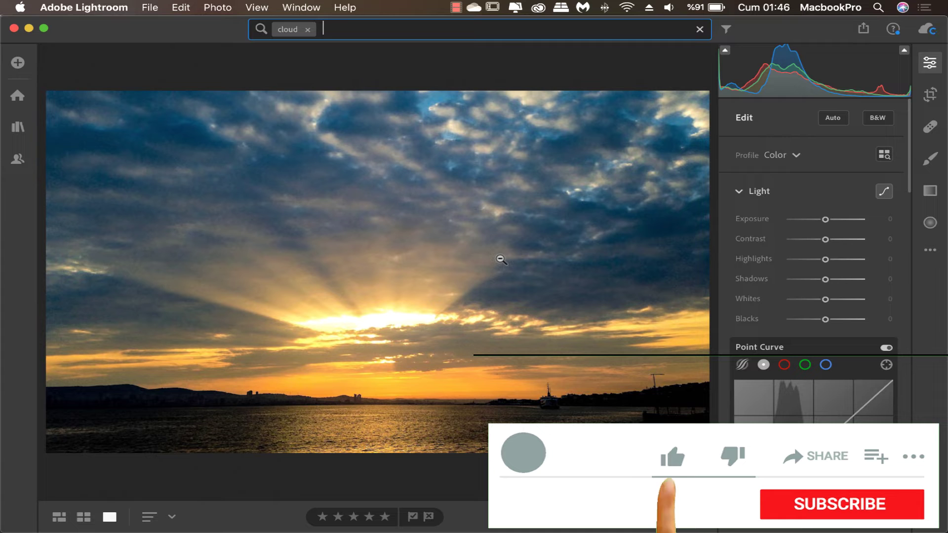
- Show the 77 cloud results as a photo grid and scroll through them
{"action": "left_click", "coordinate": [59, 517]}
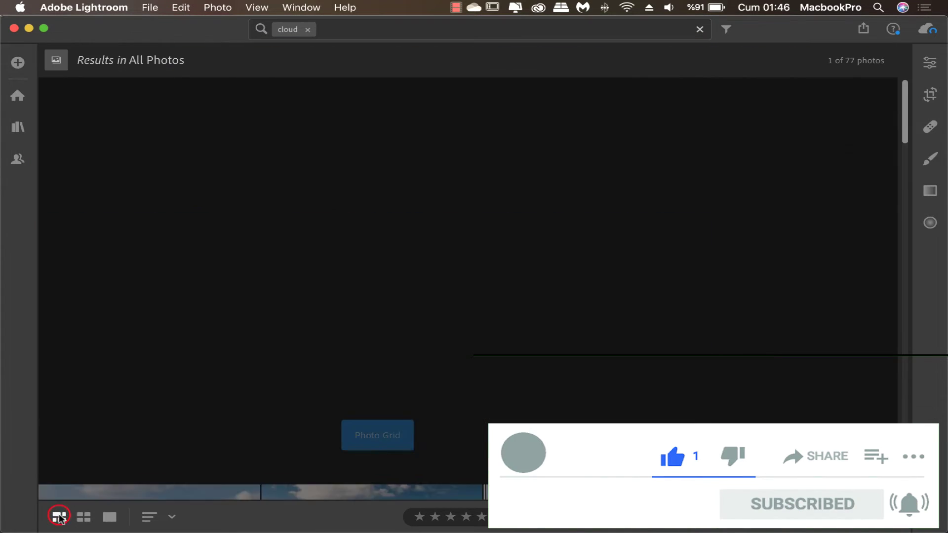
{"action": "scroll", "coordinate": [402, 238], "scroll_direction": "down", "scroll_amount": 3}
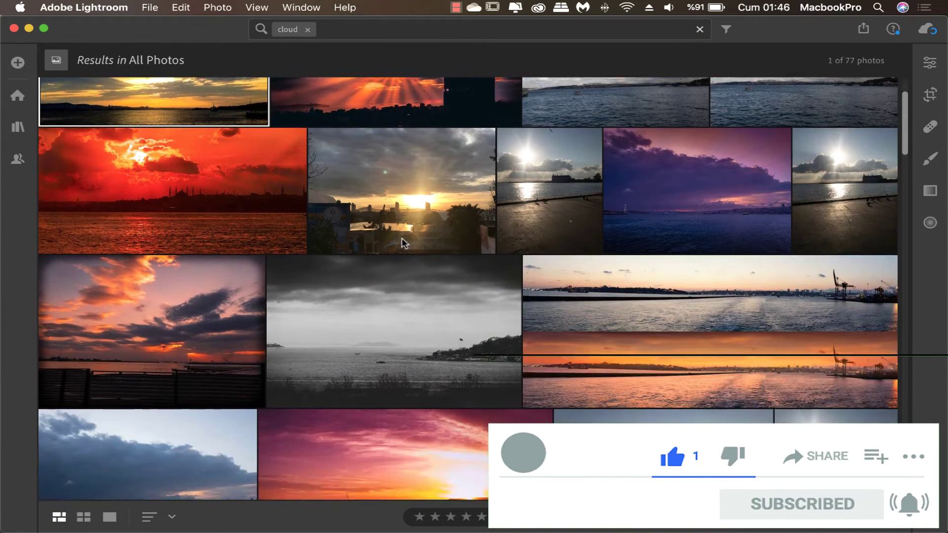
{"action": "scroll", "coordinate": [402, 238], "scroll_direction": "down", "scroll_amount": 4}
{"action": "scroll", "coordinate": [402, 238], "scroll_direction": "down", "scroll_amount": 1}
{"action": "scroll", "coordinate": [402, 238], "scroll_direction": "down", "scroll_amount": 2}
{"action": "scroll", "coordinate": [402, 238], "scroll_direction": "down", "scroll_amount": 3}
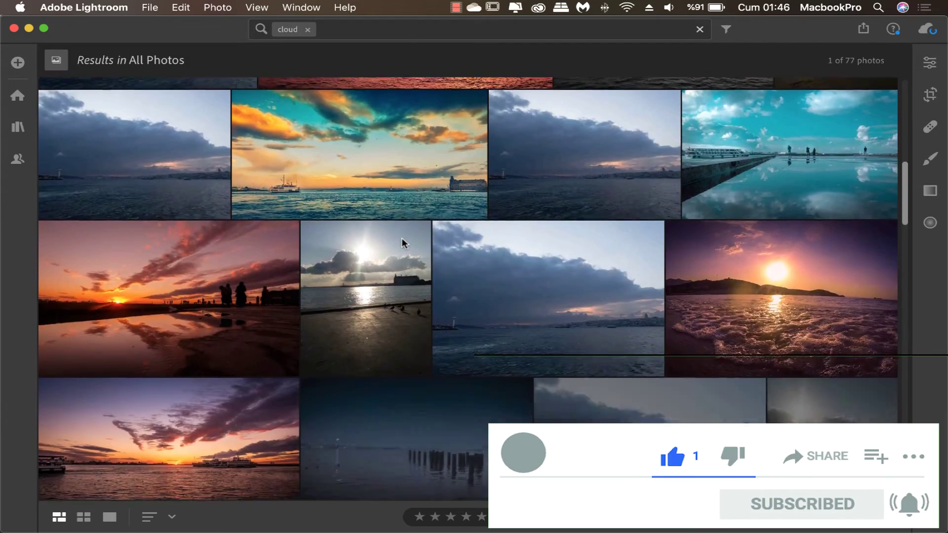
{"action": "scroll", "coordinate": [402, 238], "scroll_direction": "down", "scroll_amount": 5}
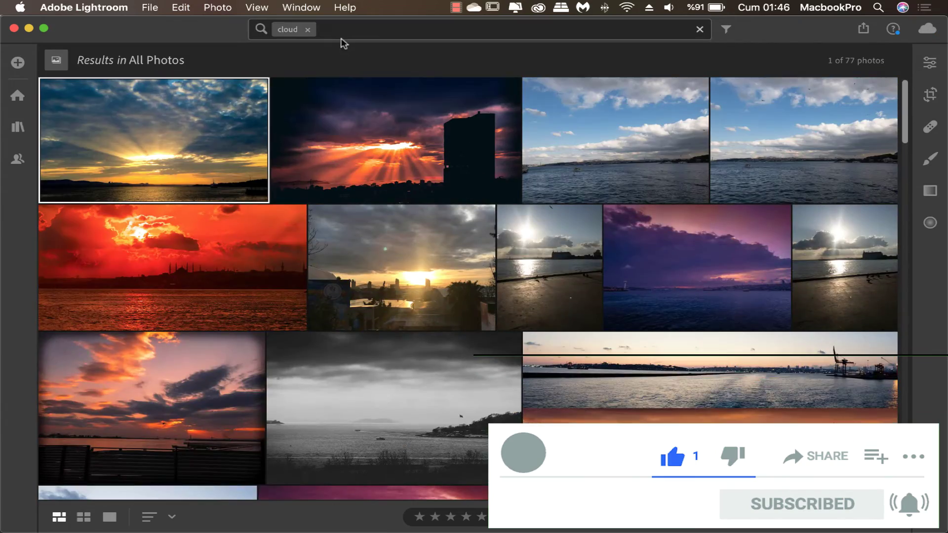
- Clear the cloud filter and search All Photos for 'sea'
{"action": "left_click", "coordinate": [308, 30]}
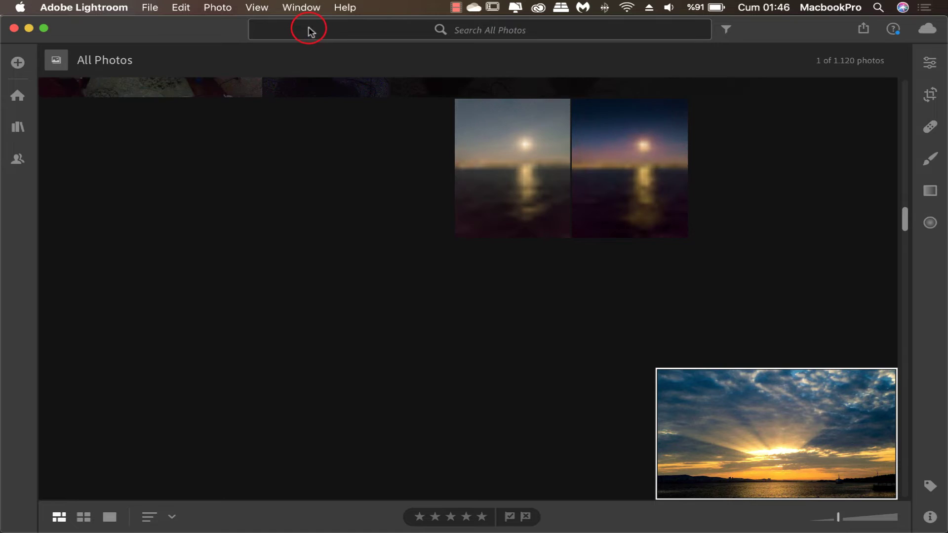
{"action": "left_click", "coordinate": [309, 30]}
{"action": "type", "text": "sea"}
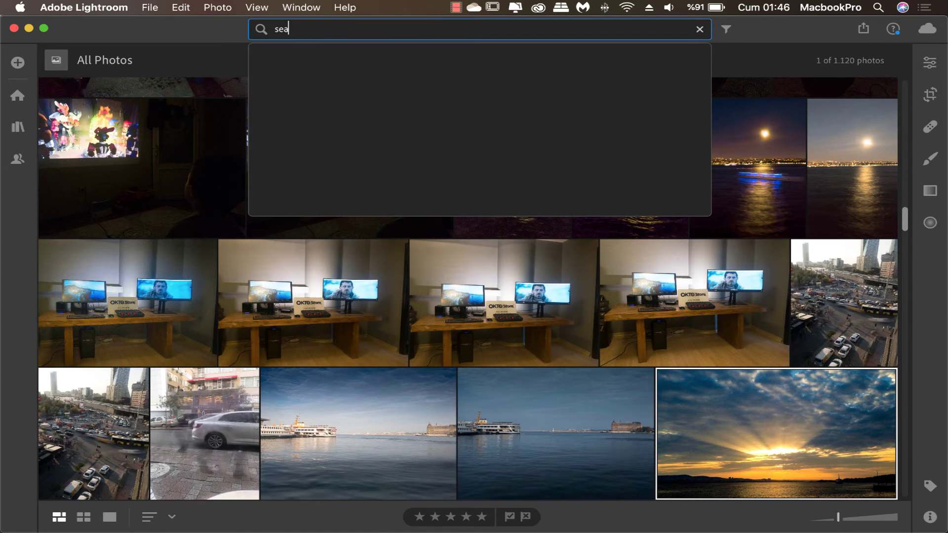
{"action": "key", "text": "Return"}
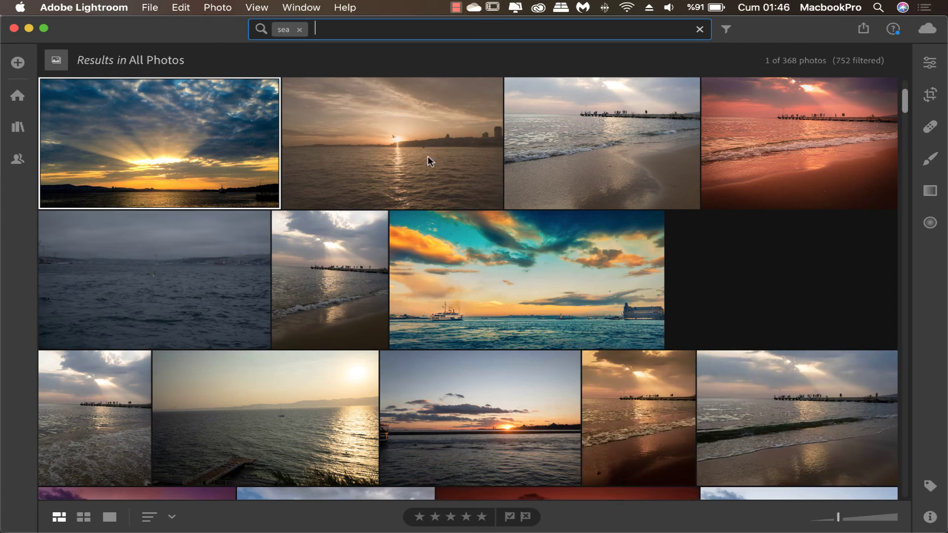
- Scroll through the 368 sea results of seascapes, sunsets and boats
{"action": "scroll", "coordinate": [421, 194], "scroll_direction": "down", "scroll_amount": 5}
{"action": "scroll", "coordinate": [420, 194], "scroll_direction": "down", "scroll_amount": 5}
{"action": "scroll", "coordinate": [420, 194], "scroll_direction": "down", "scroll_amount": 5}
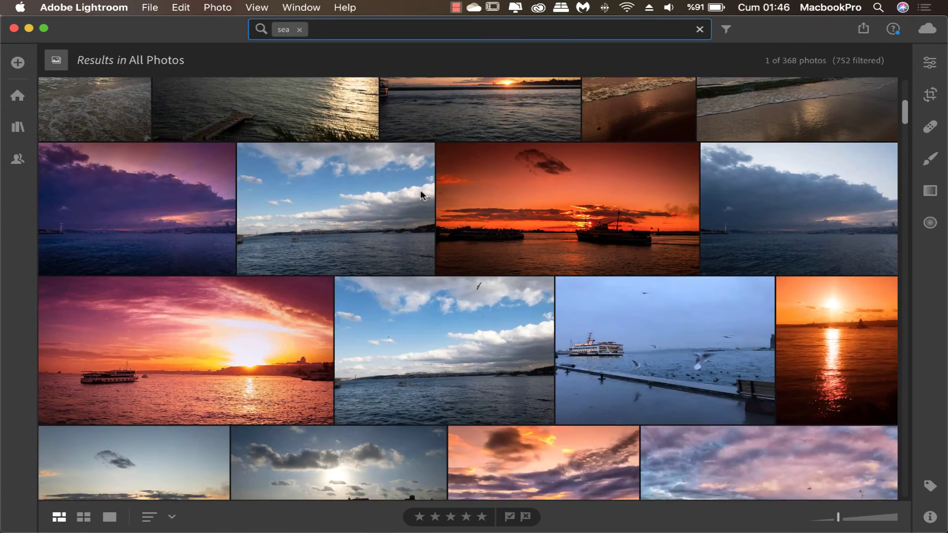
{"action": "scroll", "coordinate": [420, 194], "scroll_direction": "down", "scroll_amount": 3}
{"action": "scroll", "coordinate": [420, 194], "scroll_direction": "down", "scroll_amount": 5}
{"action": "scroll", "coordinate": [420, 195], "scroll_direction": "down", "scroll_amount": 5}
{"action": "scroll", "coordinate": [419, 195], "scroll_direction": "down", "scroll_amount": 4}
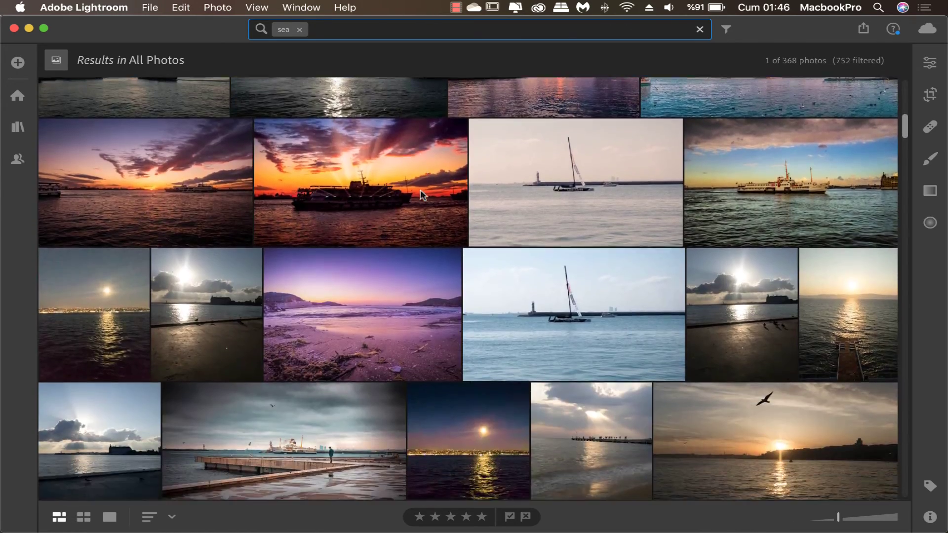
{"action": "scroll", "coordinate": [420, 190], "scroll_direction": "down", "scroll_amount": 4}
{"action": "scroll", "coordinate": [420, 189], "scroll_direction": "down", "scroll_amount": 1}
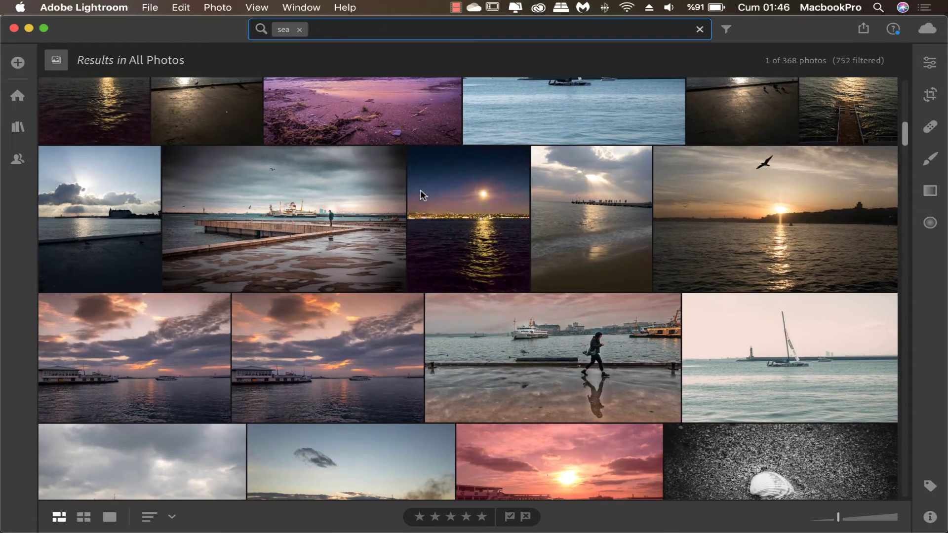
{"action": "scroll", "coordinate": [420, 191], "scroll_direction": "down", "scroll_amount": 1}
{"action": "scroll", "coordinate": [420, 192], "scroll_direction": "down", "scroll_amount": 3}
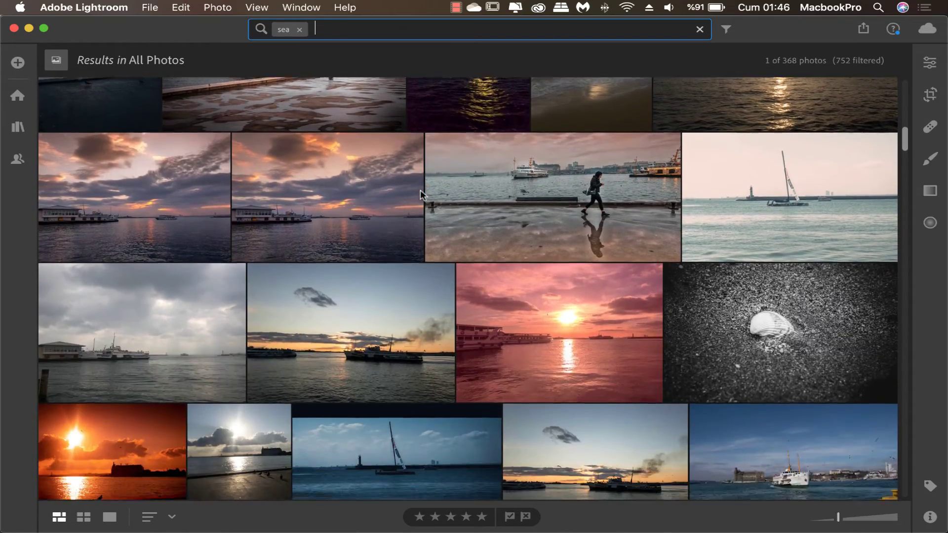
{"action": "scroll", "coordinate": [421, 192], "scroll_direction": "up", "scroll_amount": 10}
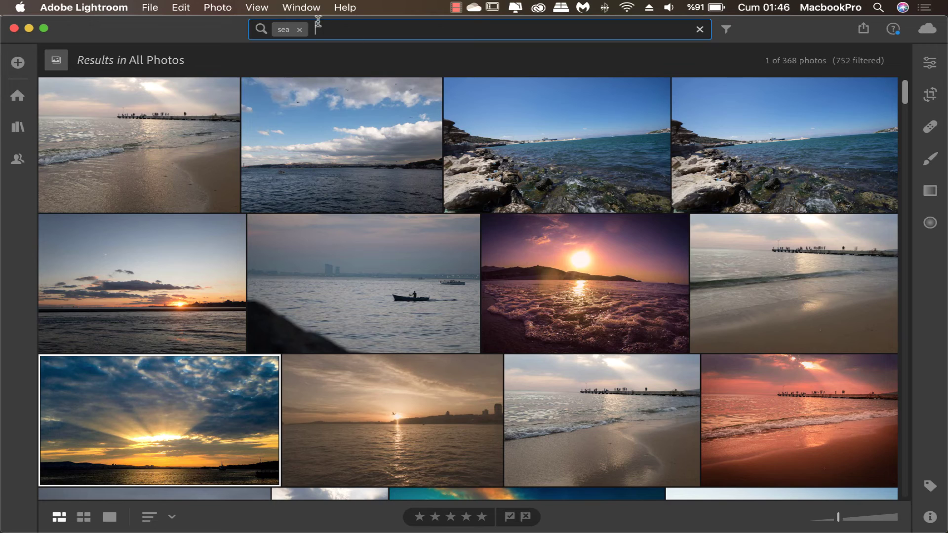
- Clear the sea filter and search All Photos for 'bird'
{"action": "left_click", "coordinate": [299, 30]}
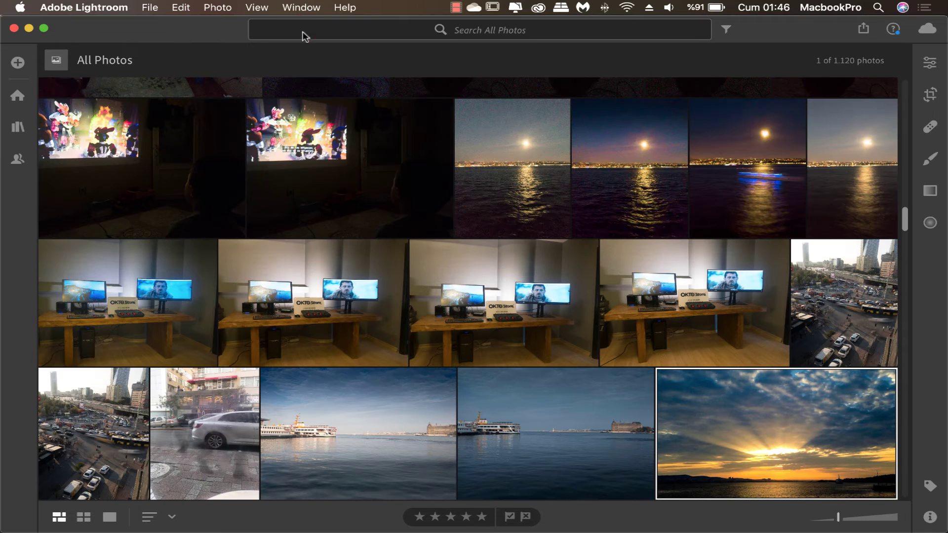
{"action": "left_click", "coordinate": [301, 31]}
{"action": "type", "text": "bi"}
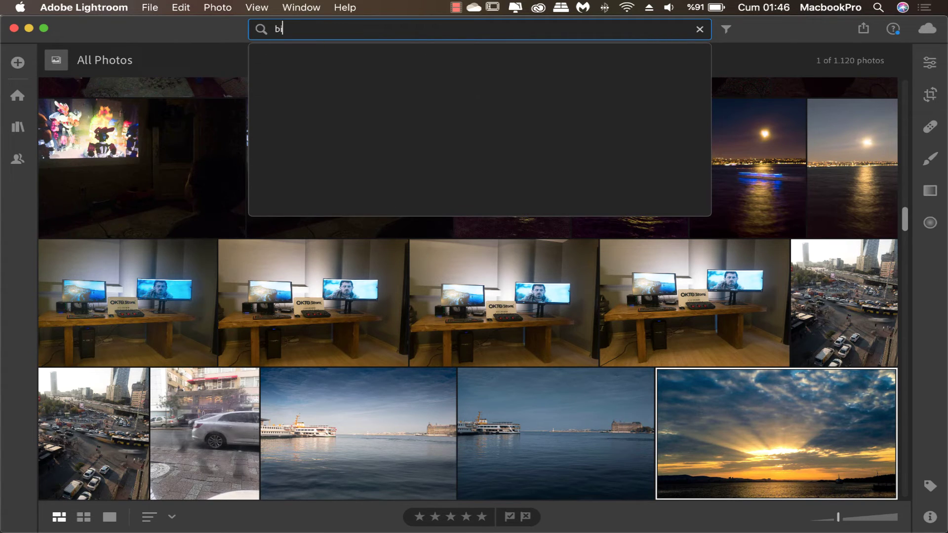
{"action": "type", "text": "rd"}
{"action": "key", "text": "Return"}
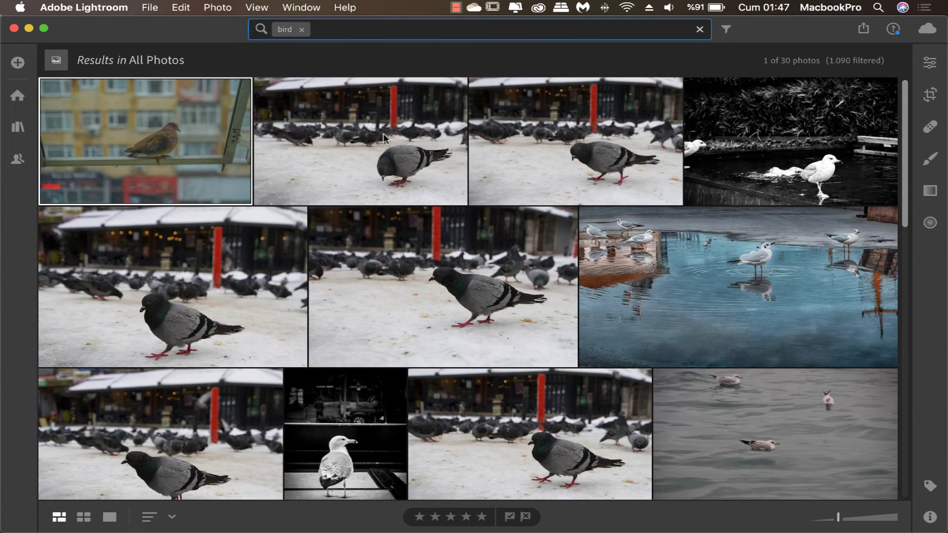
- Scroll through the 30 bird results of pigeons and gulls
{"action": "scroll", "coordinate": [390, 183], "scroll_direction": "down", "scroll_amount": 3}
{"action": "scroll", "coordinate": [389, 185], "scroll_direction": "down", "scroll_amount": 1}
{"action": "scroll", "coordinate": [389, 185], "scroll_direction": "down", "scroll_amount": 3}
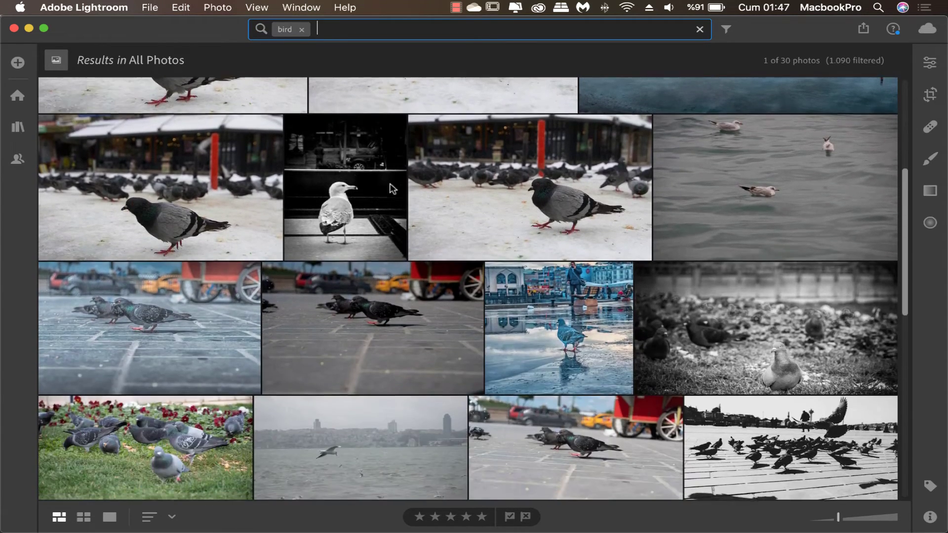
{"action": "scroll", "coordinate": [390, 185], "scroll_direction": "down", "scroll_amount": 3}
{"action": "scroll", "coordinate": [389, 185], "scroll_direction": "down", "scroll_amount": 1}
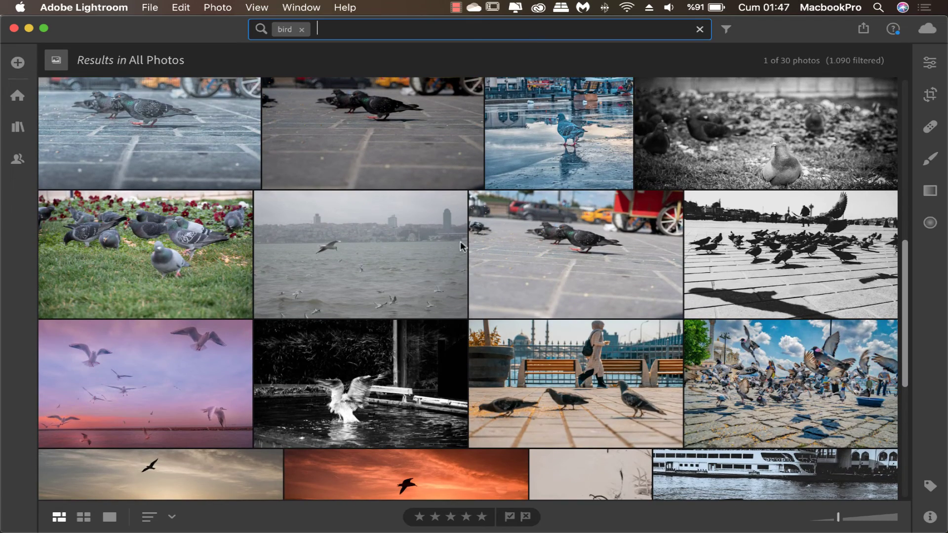
{"action": "scroll", "coordinate": [584, 265], "scroll_direction": "down", "scroll_amount": 2}
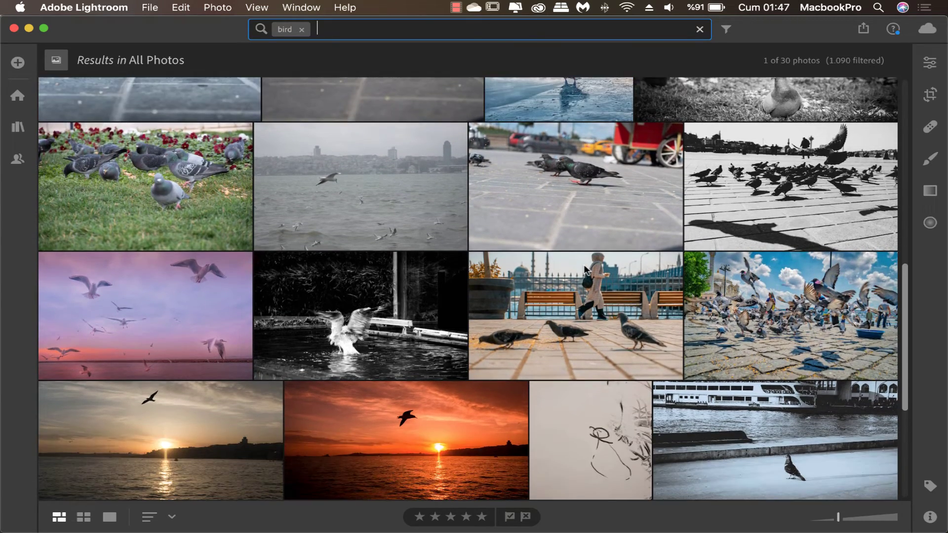
{"action": "scroll", "coordinate": [583, 265], "scroll_direction": "down", "scroll_amount": 3}
{"action": "scroll", "coordinate": [583, 264], "scroll_direction": "down", "scroll_amount": 2}
{"action": "scroll", "coordinate": [584, 264], "scroll_direction": "down", "scroll_amount": 4}
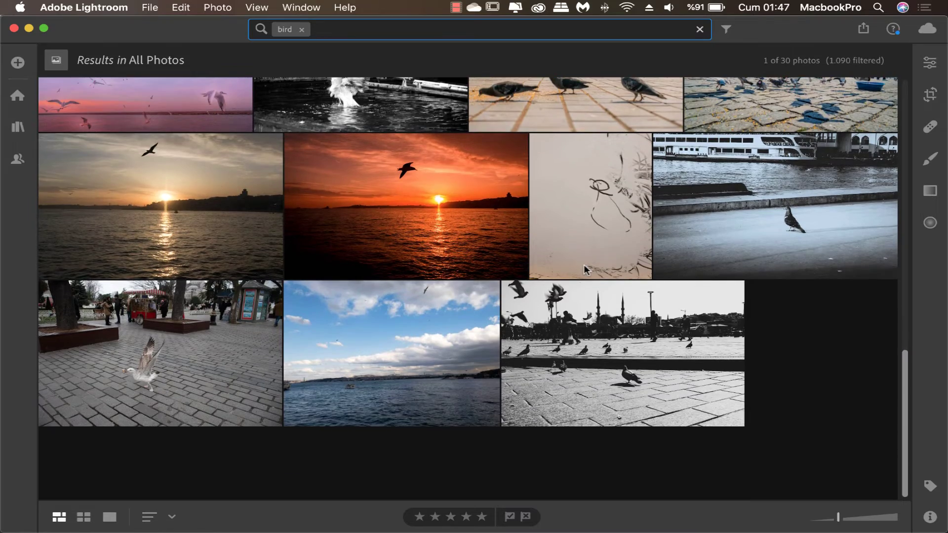
{"action": "scroll", "coordinate": [584, 265], "scroll_direction": "up", "scroll_amount": 15}
{"action": "scroll", "coordinate": [583, 264], "scroll_direction": "up", "scroll_amount": 5}
{"action": "scroll", "coordinate": [584, 264], "scroll_direction": "up", "scroll_amount": 1}
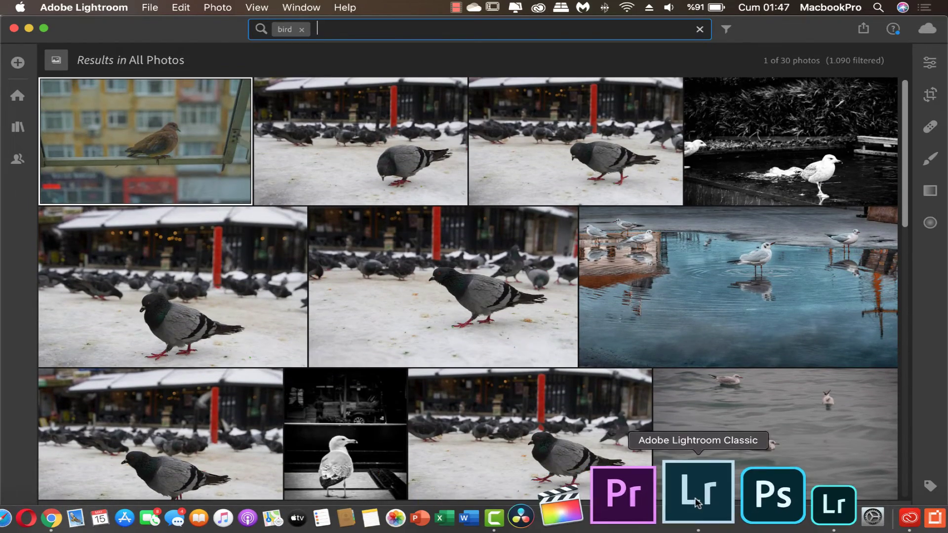
- Open Lightroom Classic's Library with its empty Fine Art collection, then return to Lightroom
{"action": "left_click", "coordinate": [696, 497]}
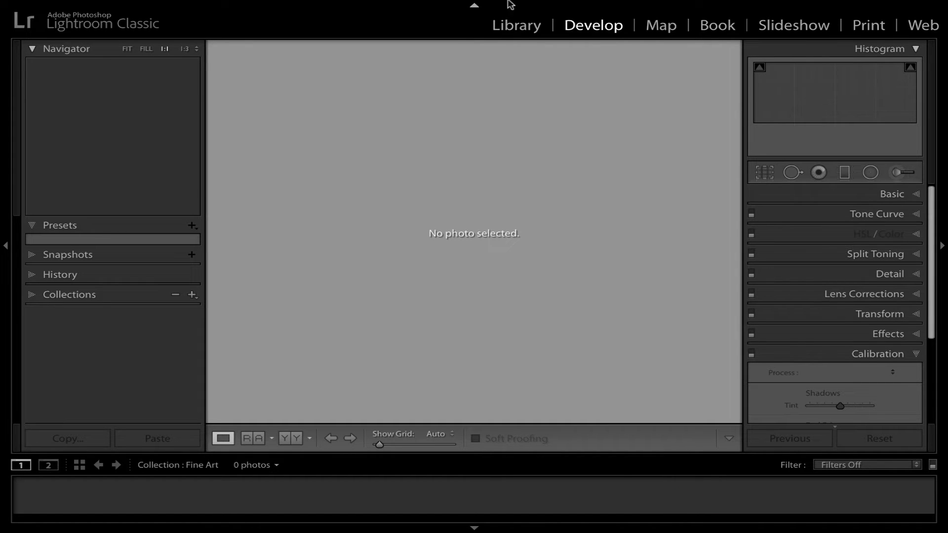
{"action": "left_click", "coordinate": [511, 27]}
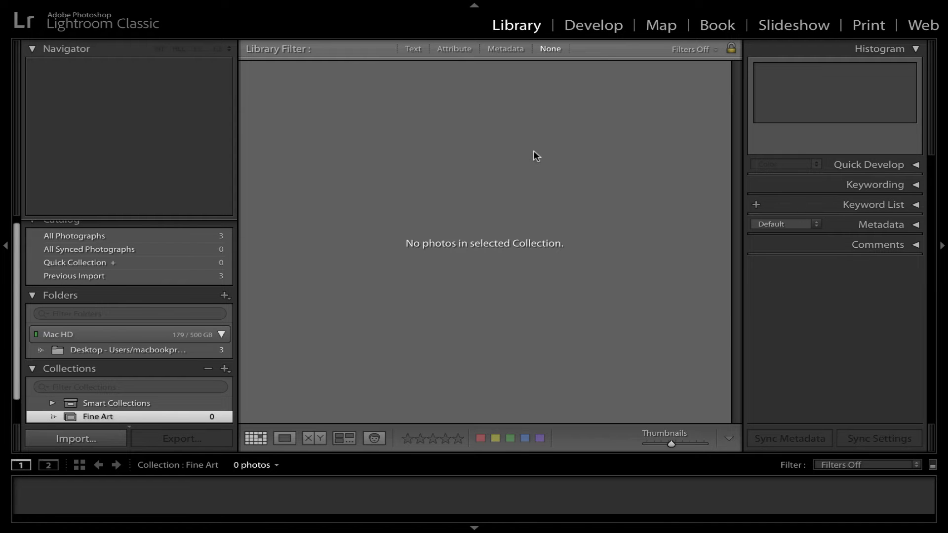
{"action": "key", "text": "super+Tab"}
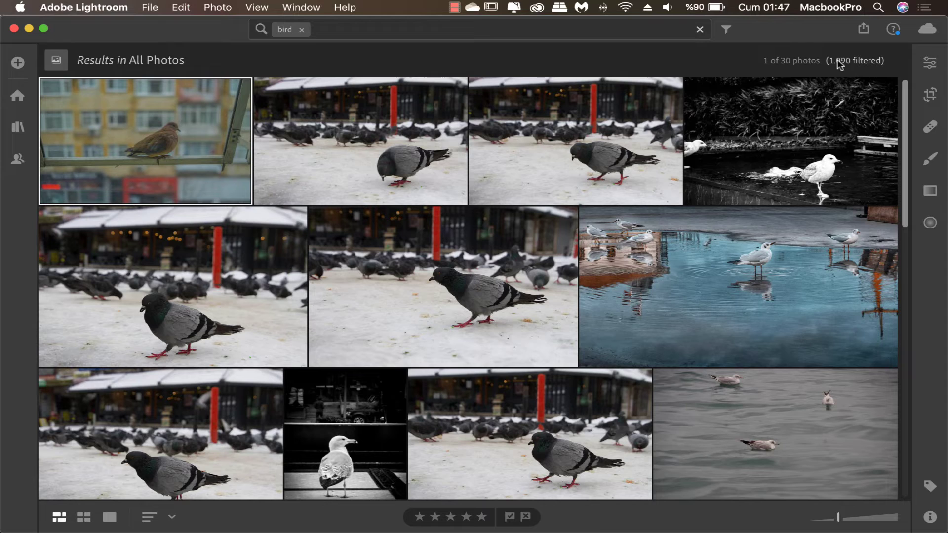
{"action": "left_click", "coordinate": [864, 28]}
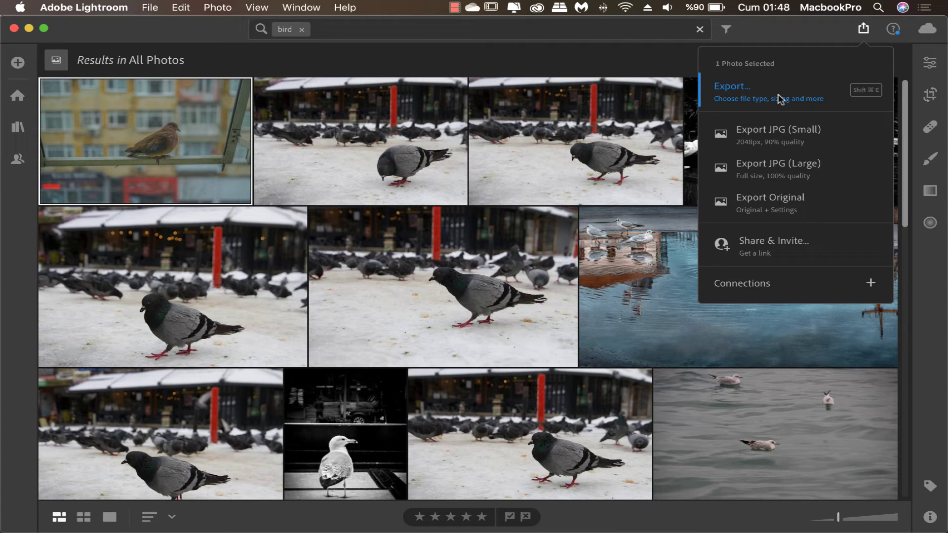
{"action": "left_click", "coordinate": [436, 59]}
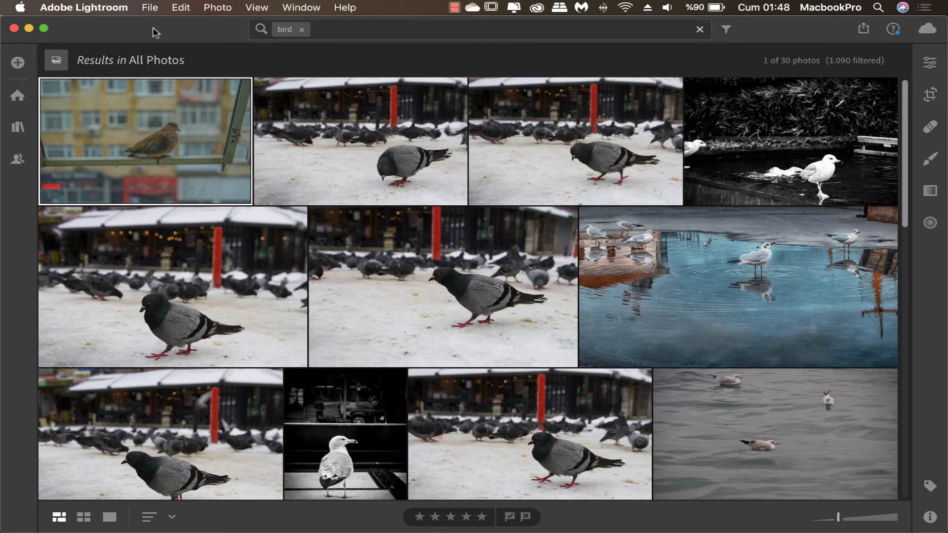
{"action": "left_click", "coordinate": [153, 28]}
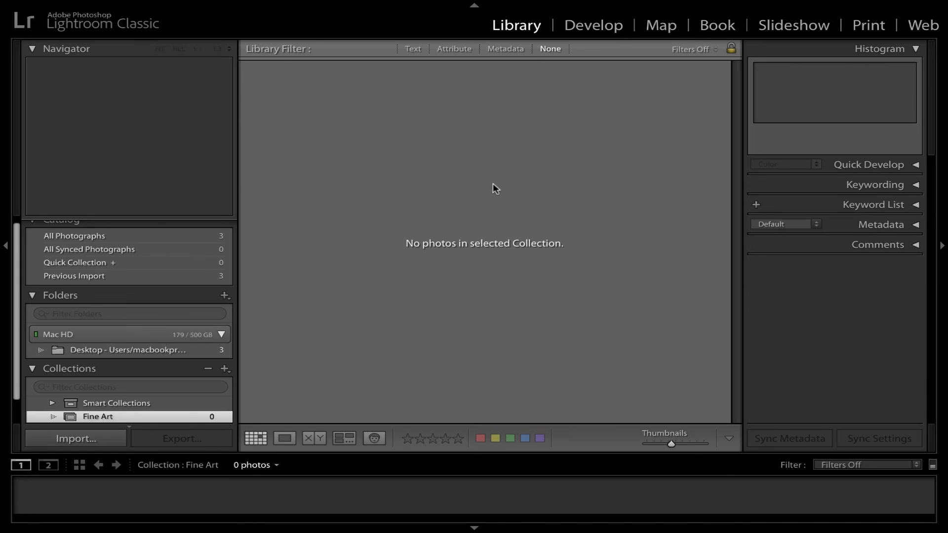
- Switch Lightroom Classic to the Develop module, which shows no photo selected
{"action": "left_click", "coordinate": [594, 26]}
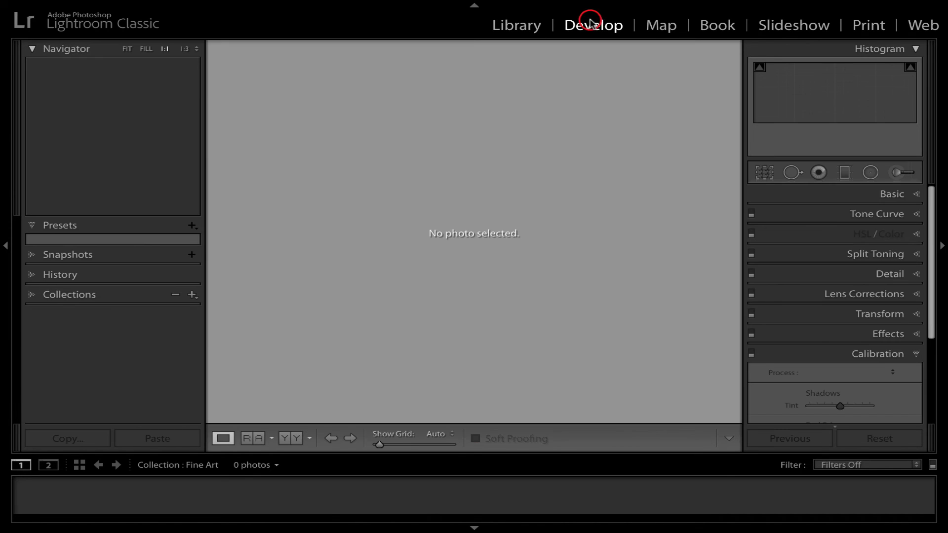